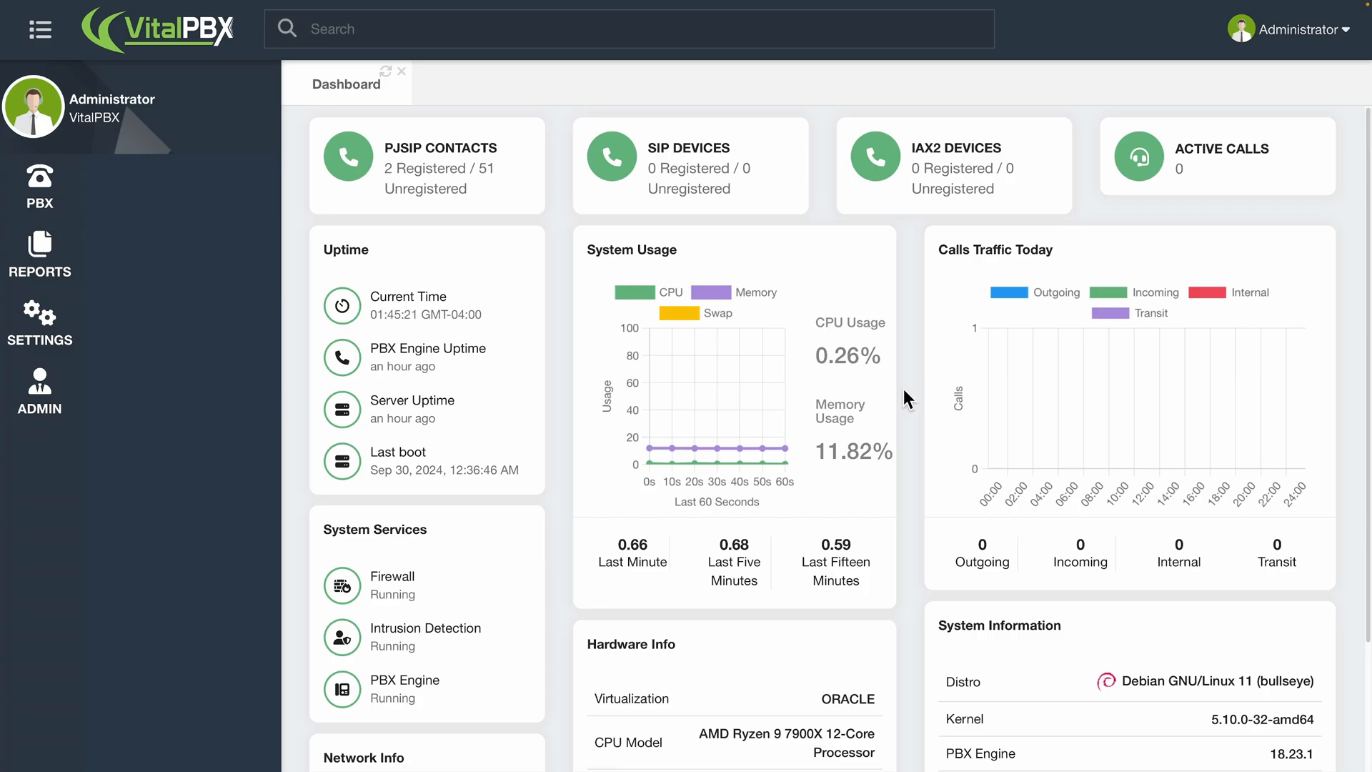
- Open the PBX Parking application form and enter 900 as the new parking lot's code
click(56, 188)
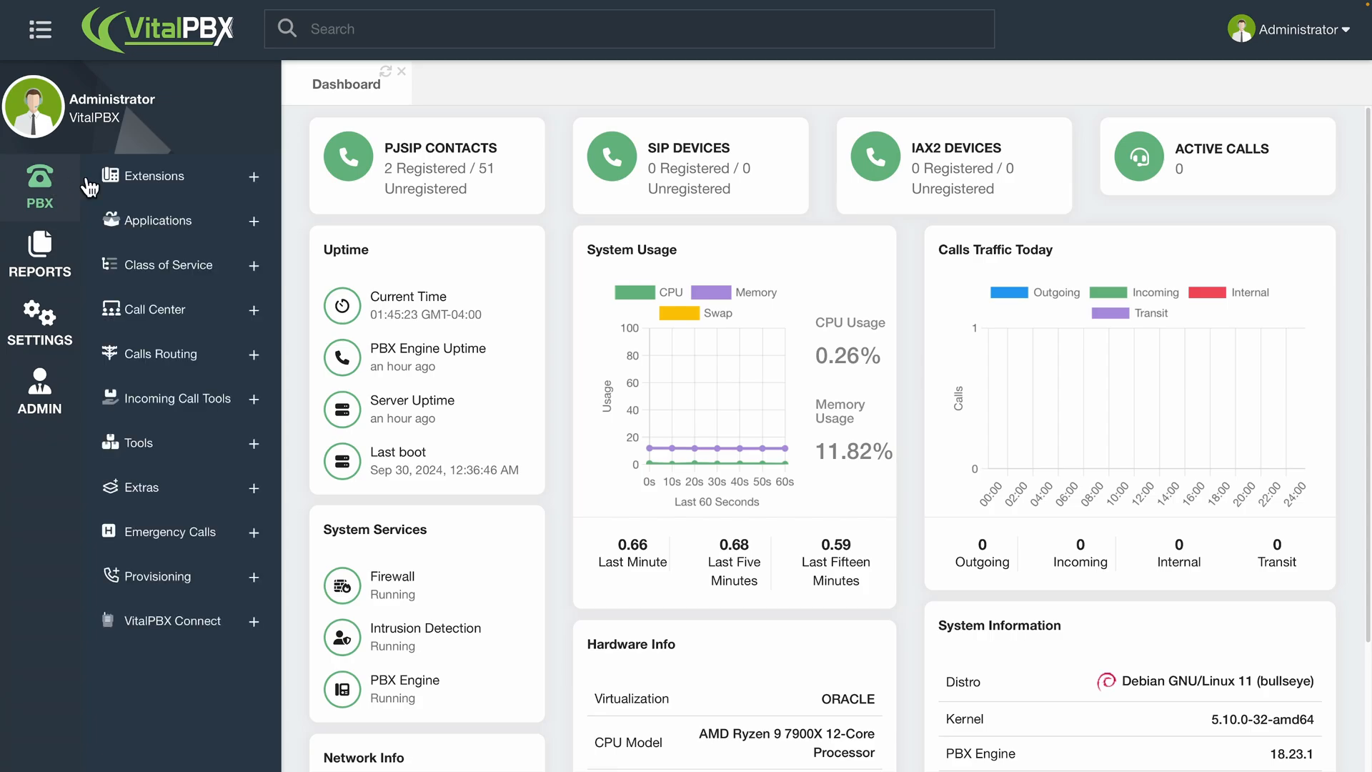
click(122, 221)
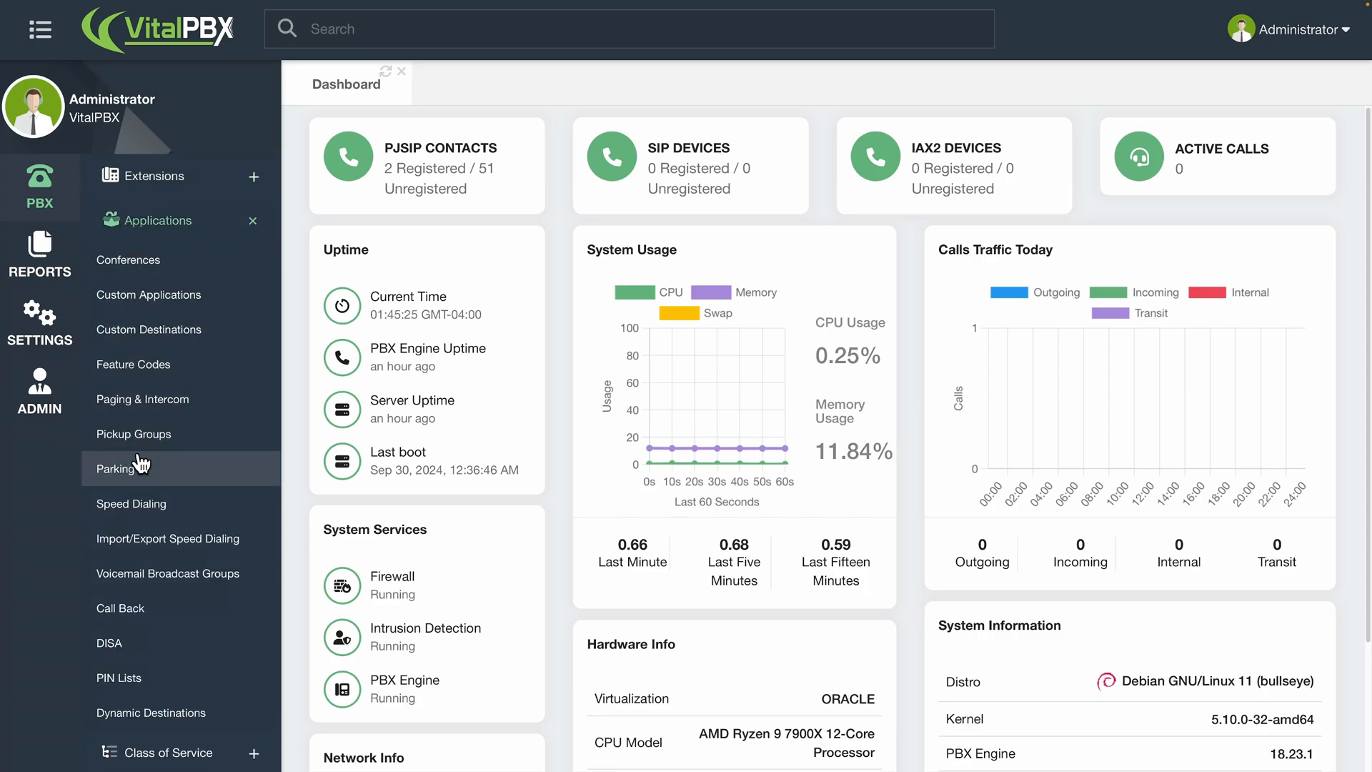
click(175, 469)
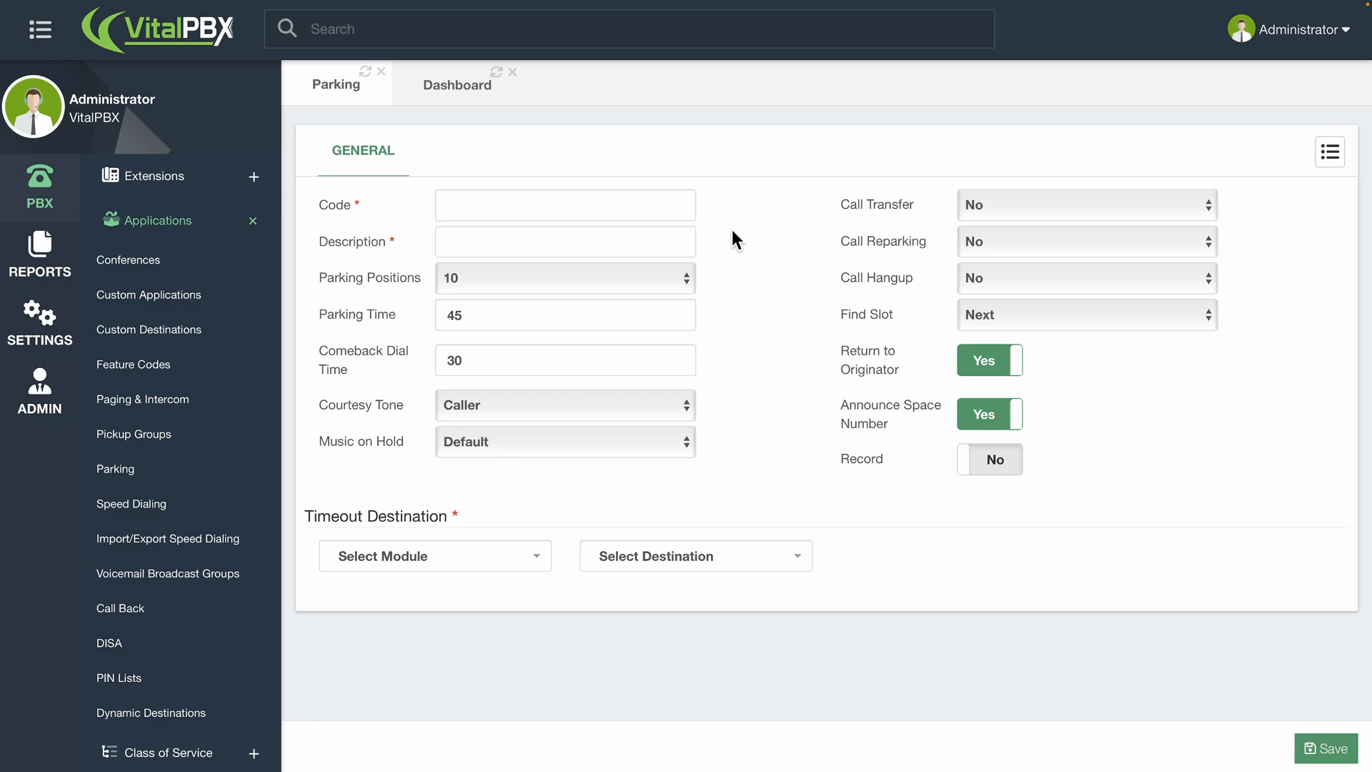
click(646, 200)
text(900)
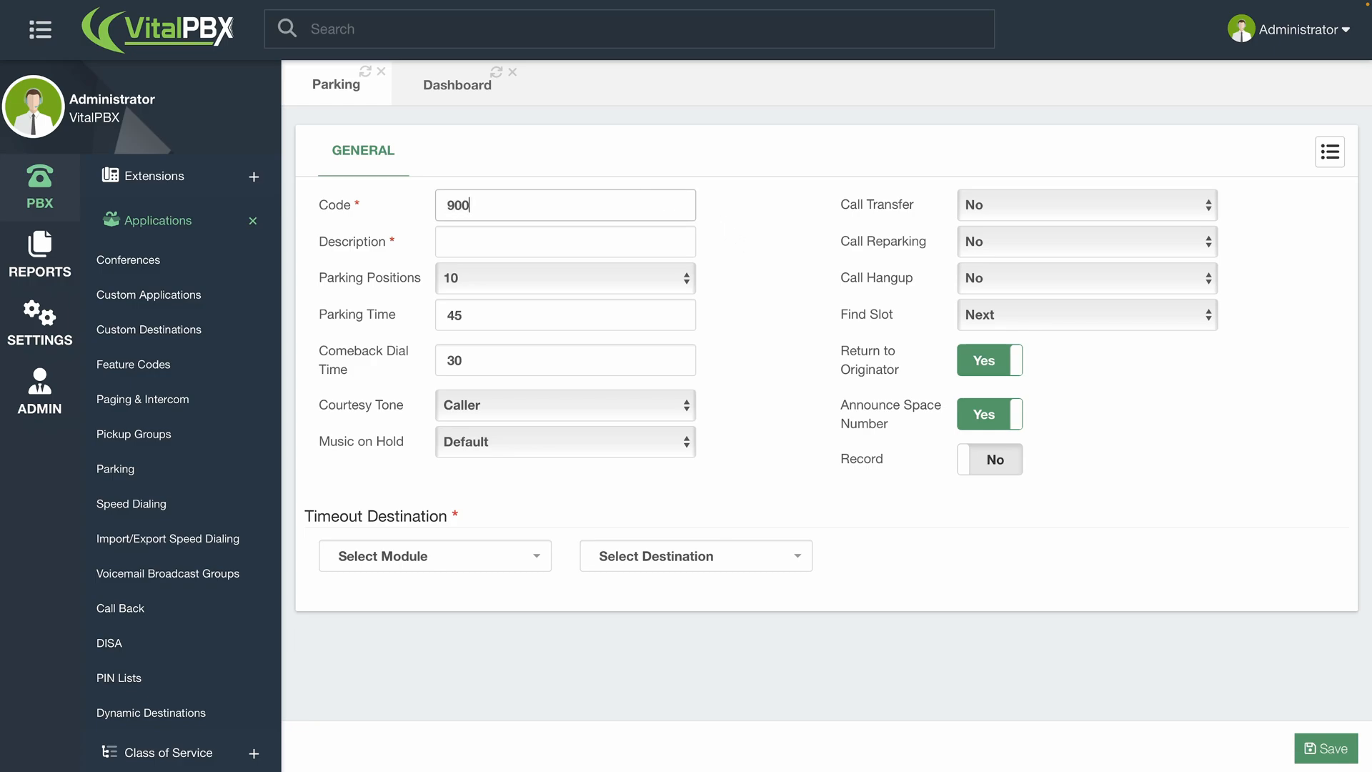
click(744, 196)
- Check the choices for Parking Positions, keep 10, and set the description to My Parking
click(646, 278)
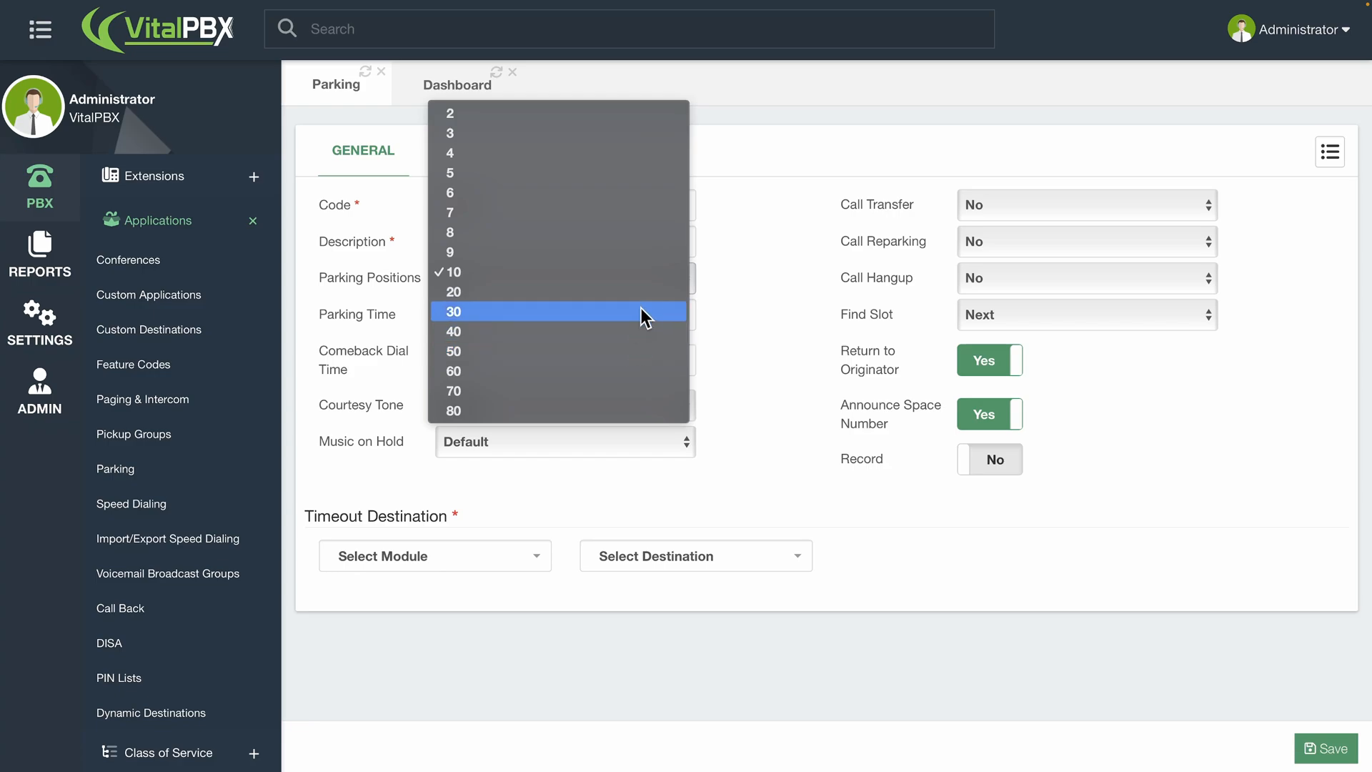
click(697, 307)
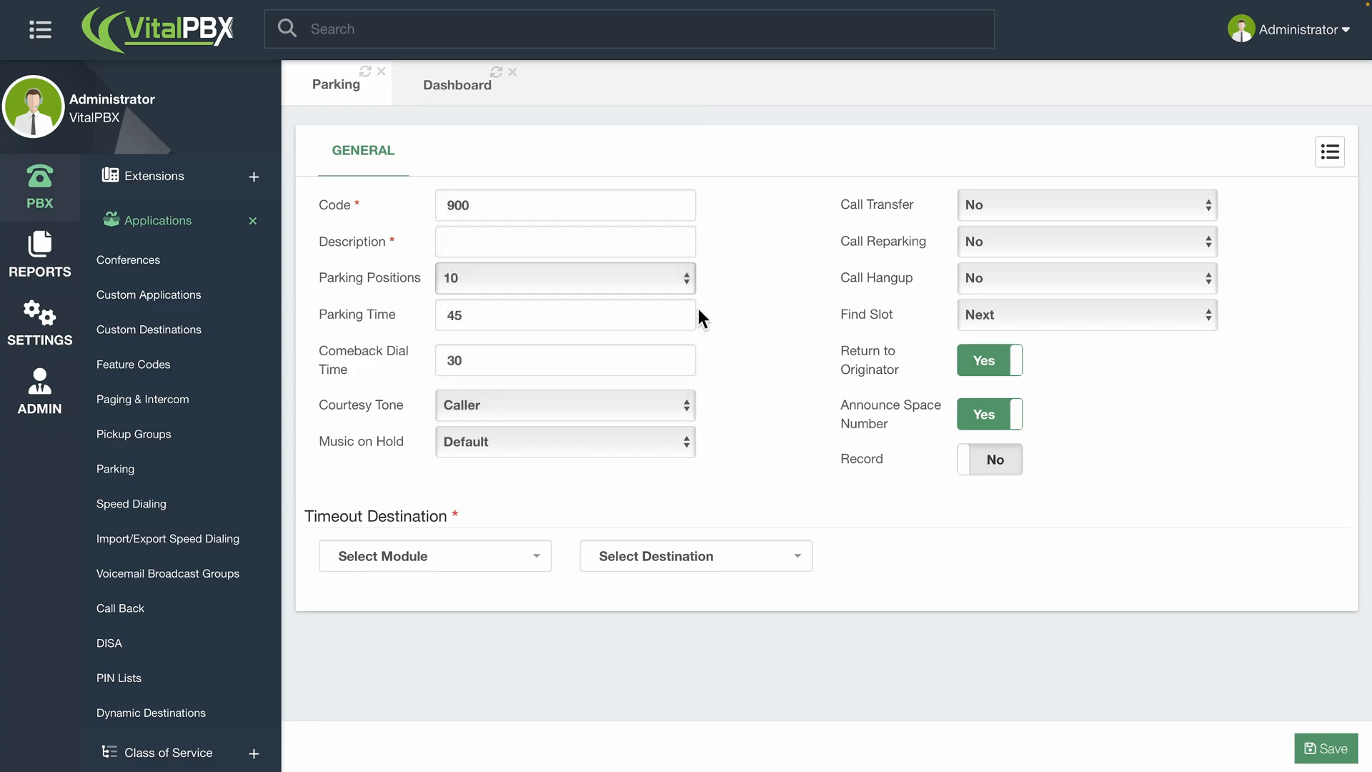
click(644, 241)
text(My Parki)
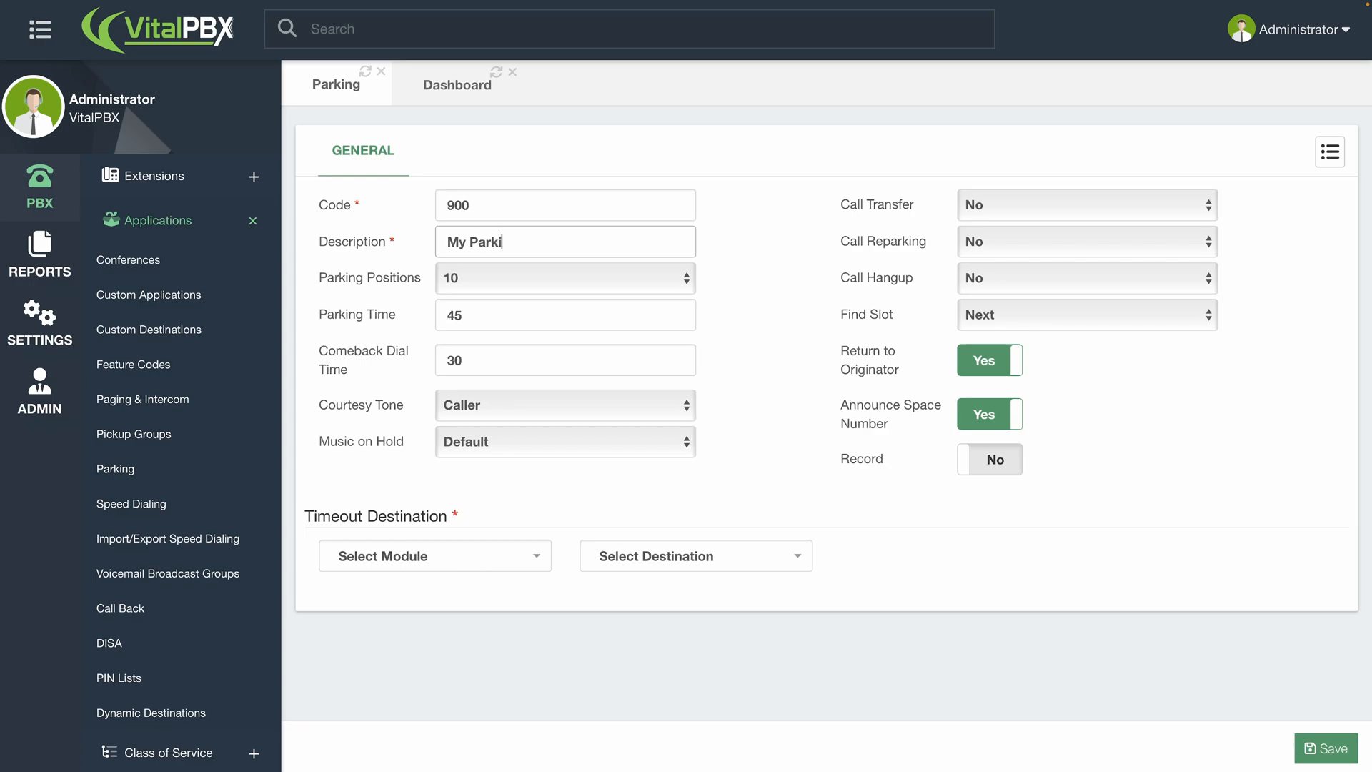
text(ng)
- Set the timeout destination to Terminate Call with Hangup and save the parking lot
click(500, 558)
text(ter)
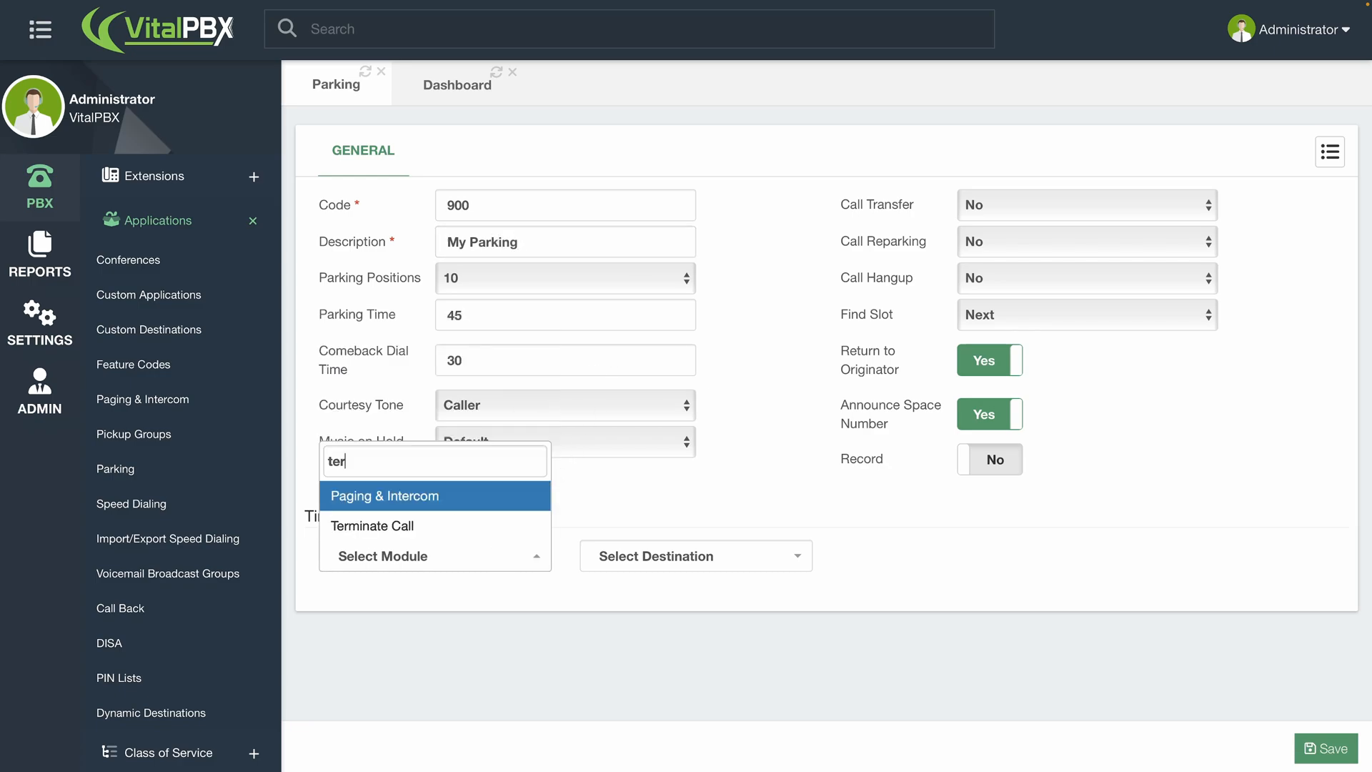
click(470, 532)
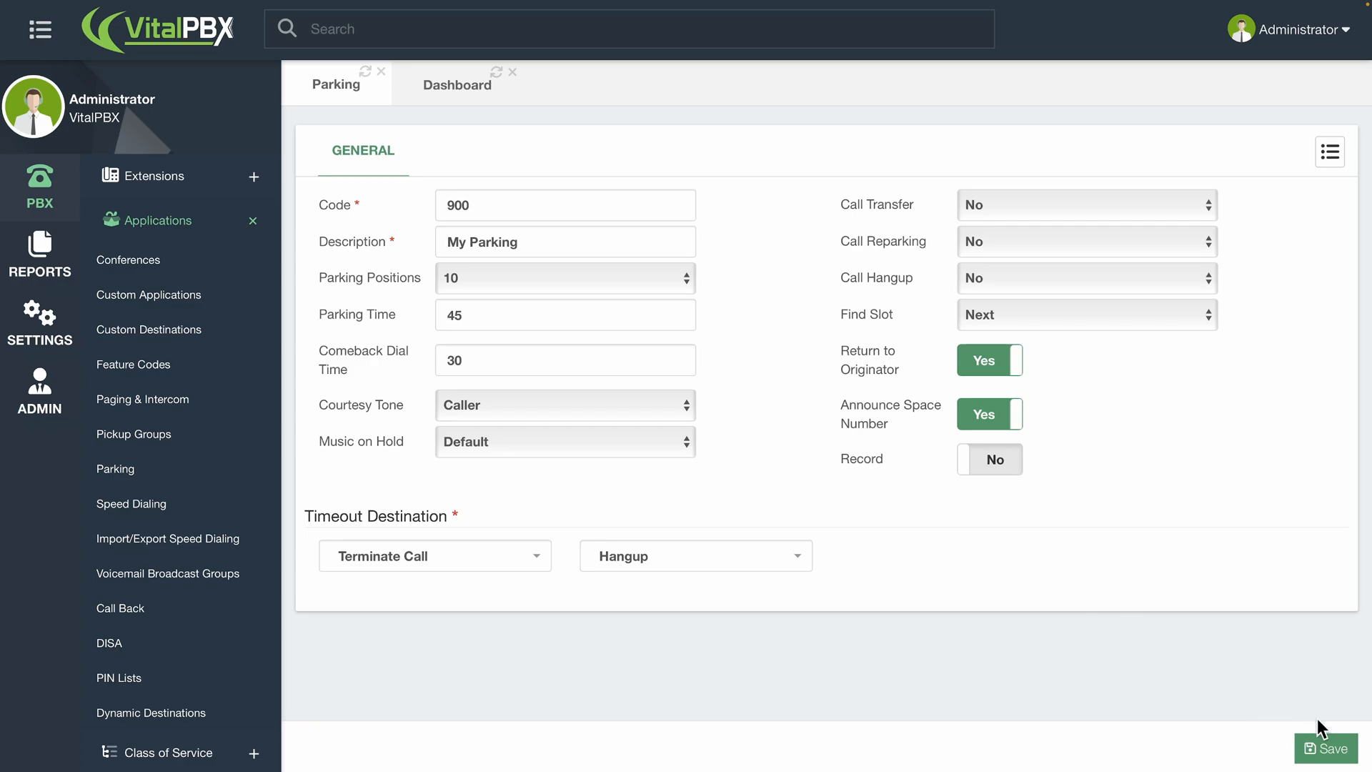
click(1323, 743)
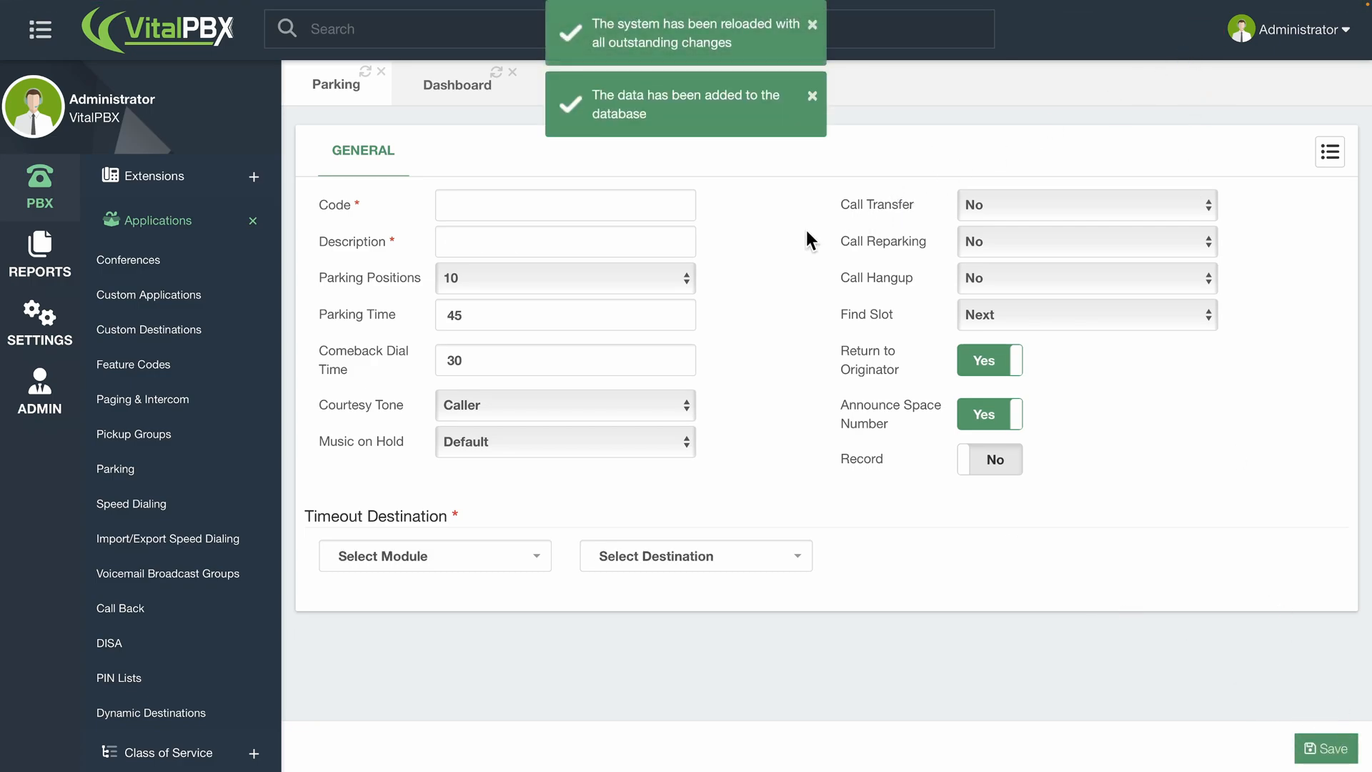
- Open the saved My Parking lot and examine the options for music on hold, call transfer, reparking, hangup and slot finding
click(1330, 152)
click(1206, 169)
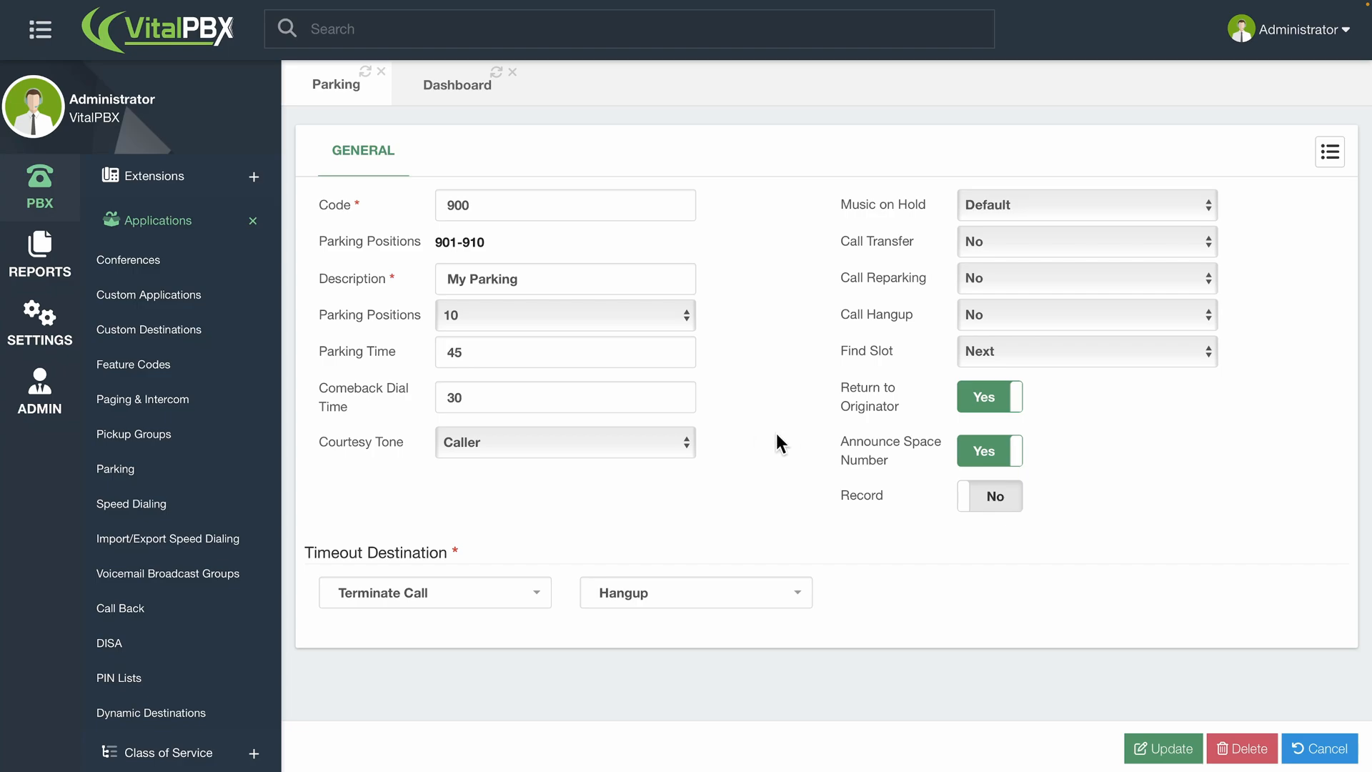
click(1122, 209)
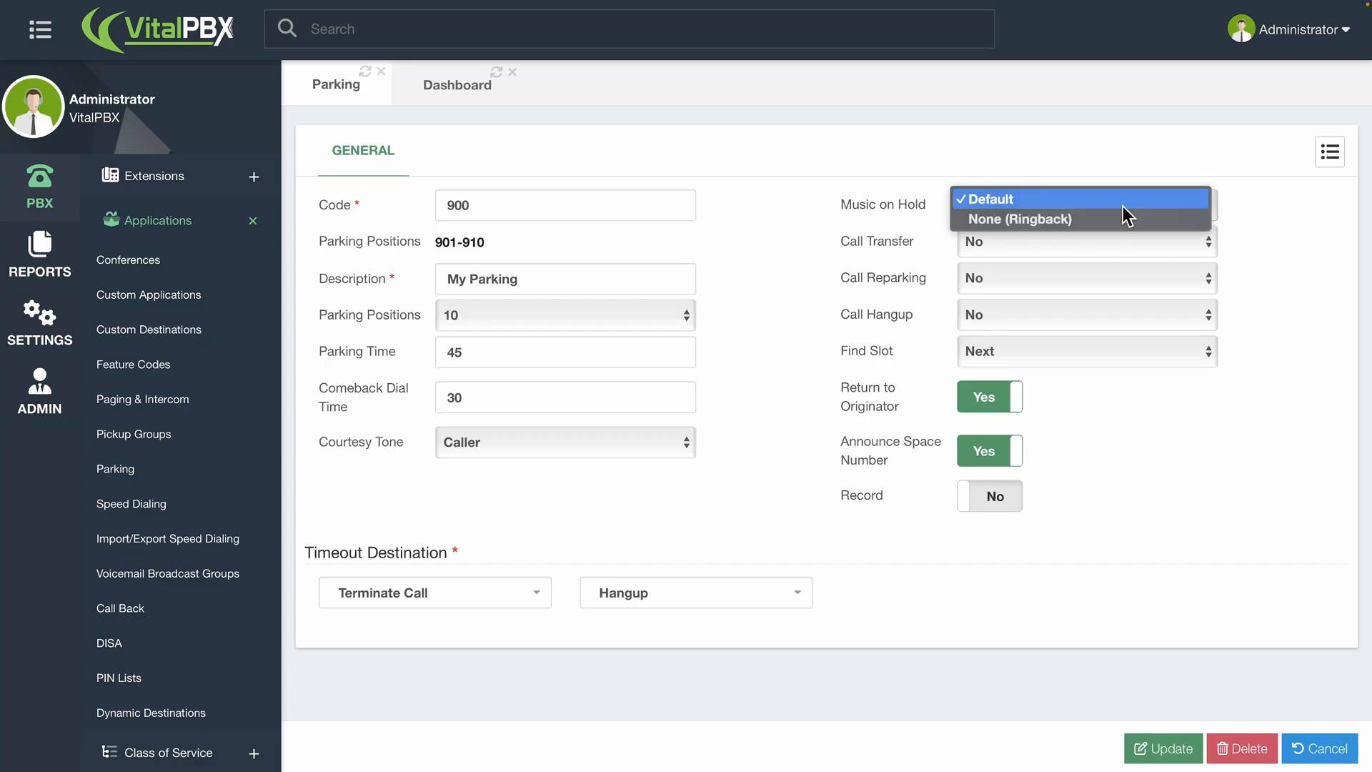
click(1253, 206)
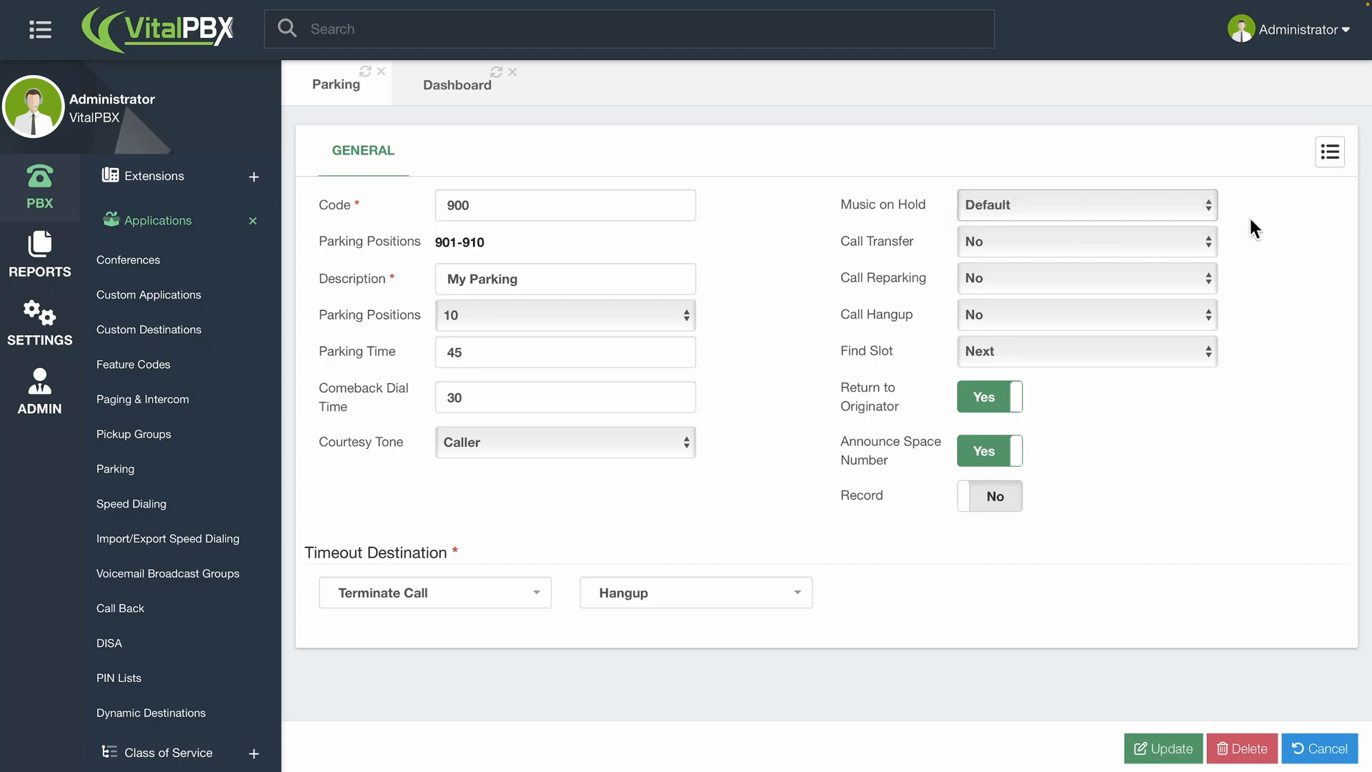
click(1211, 240)
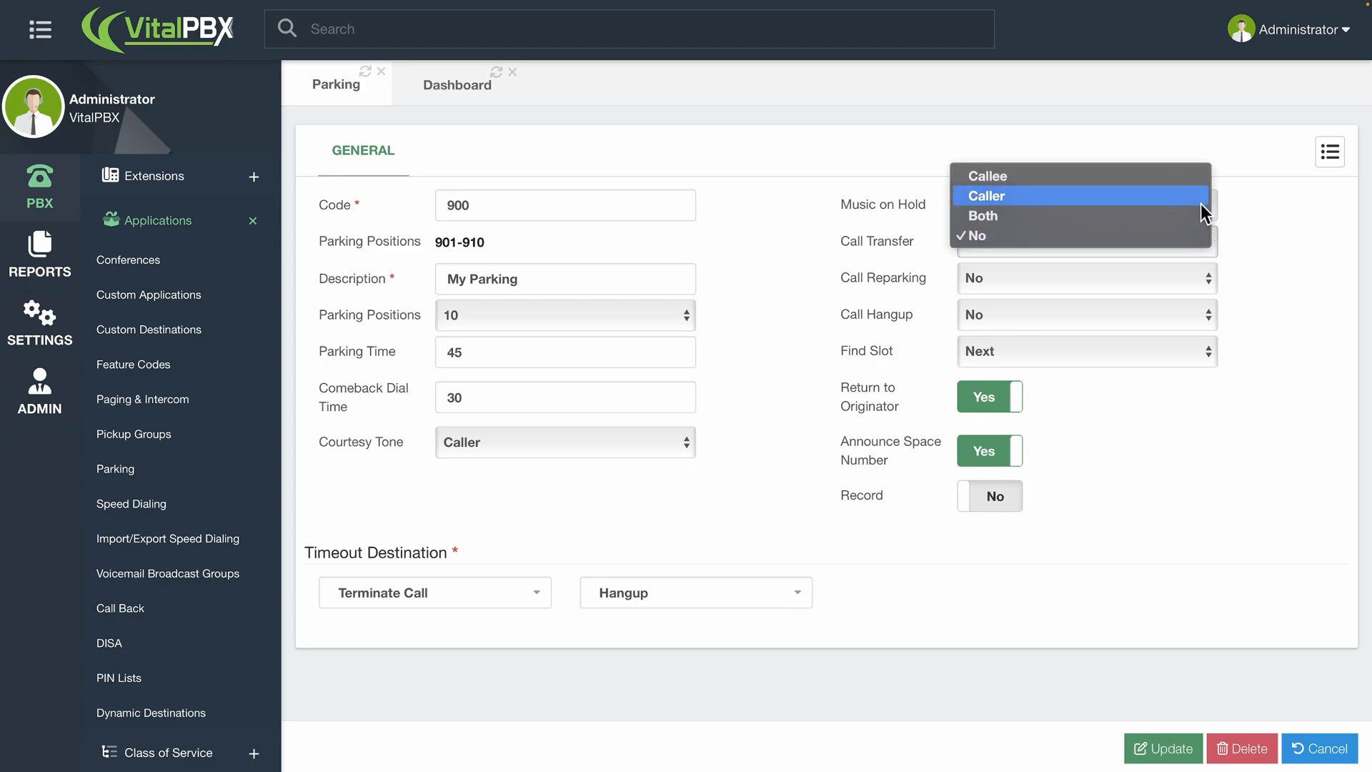
click(1231, 241)
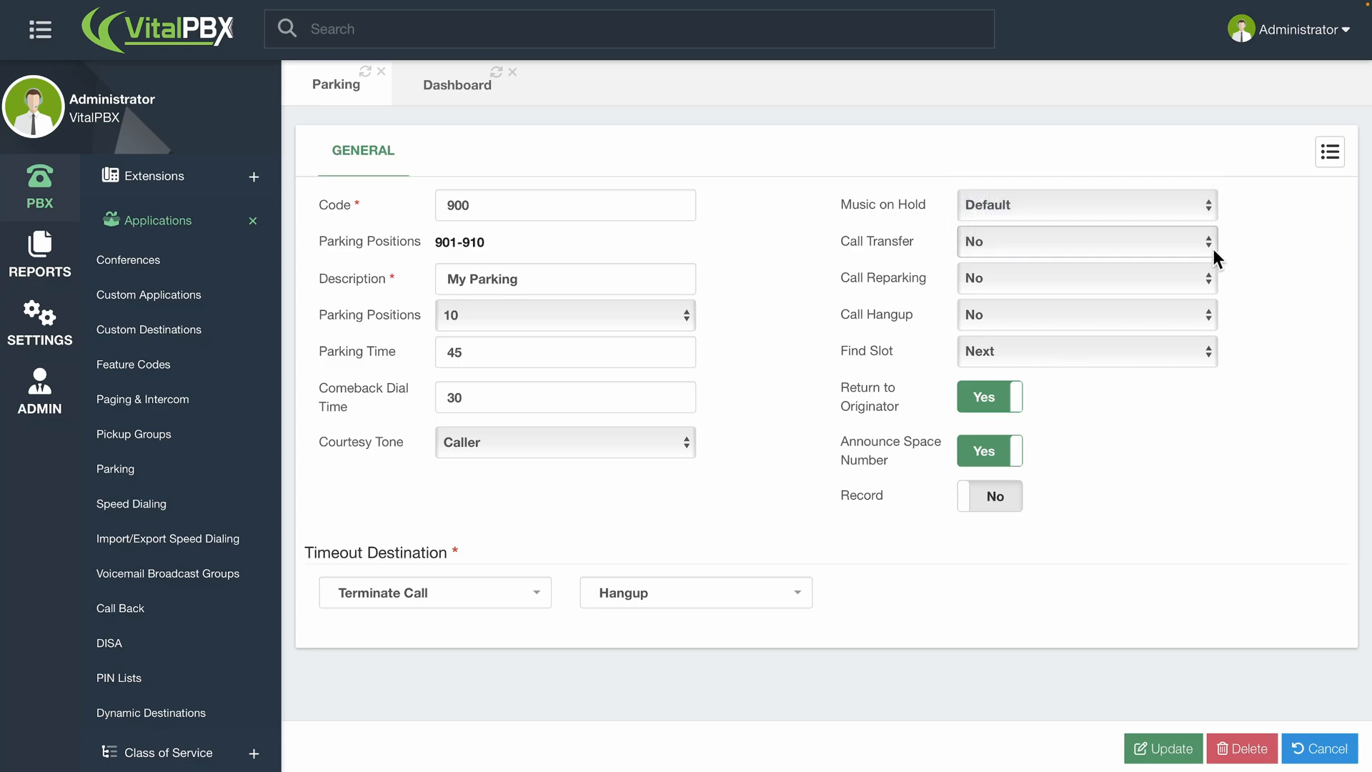
click(1207, 279)
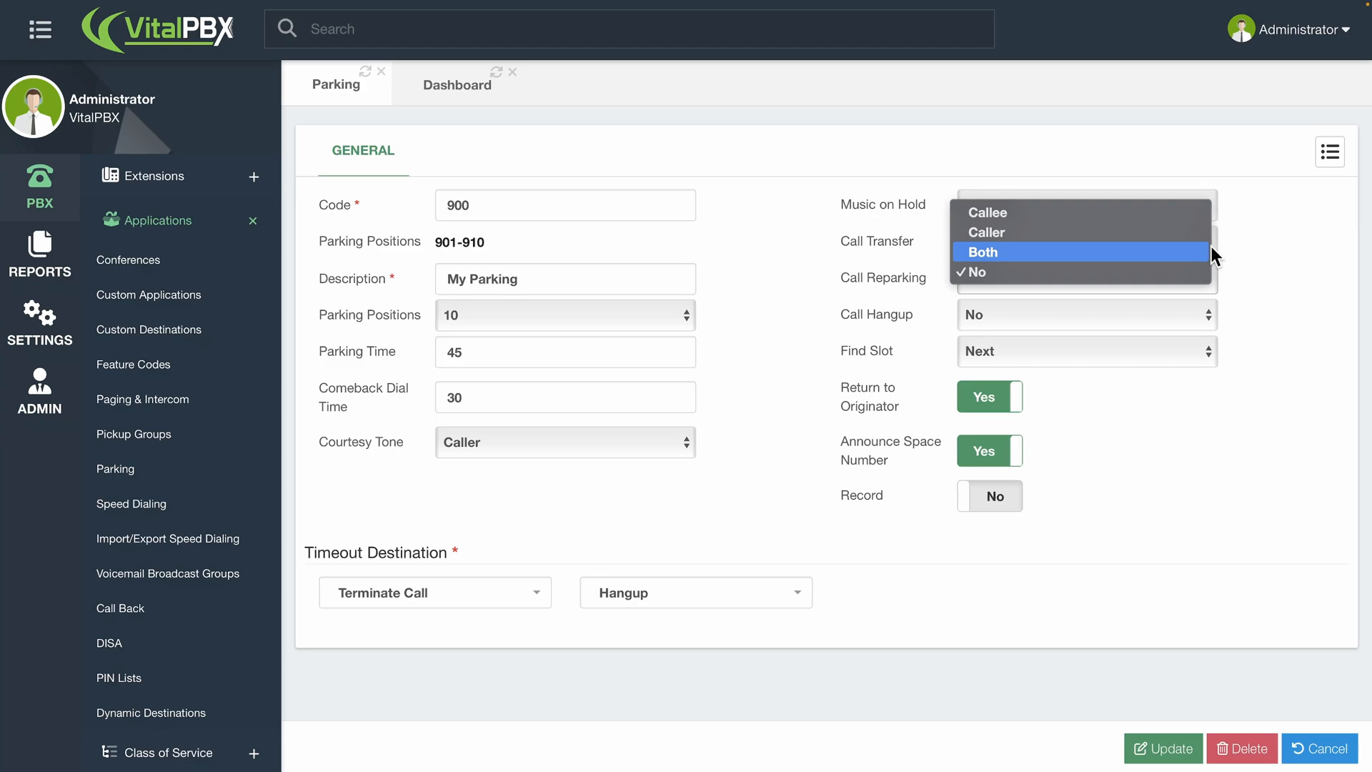
click(1211, 251)
click(1207, 318)
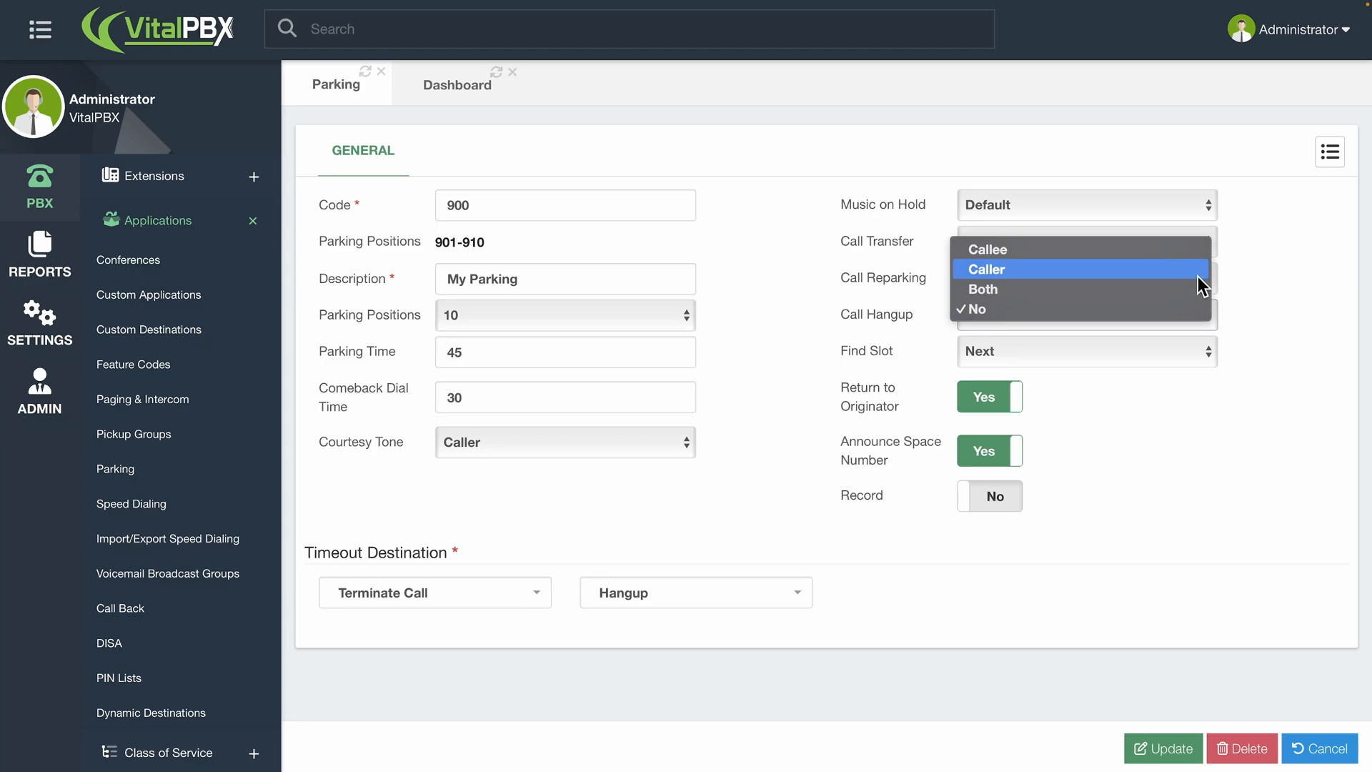
click(1241, 325)
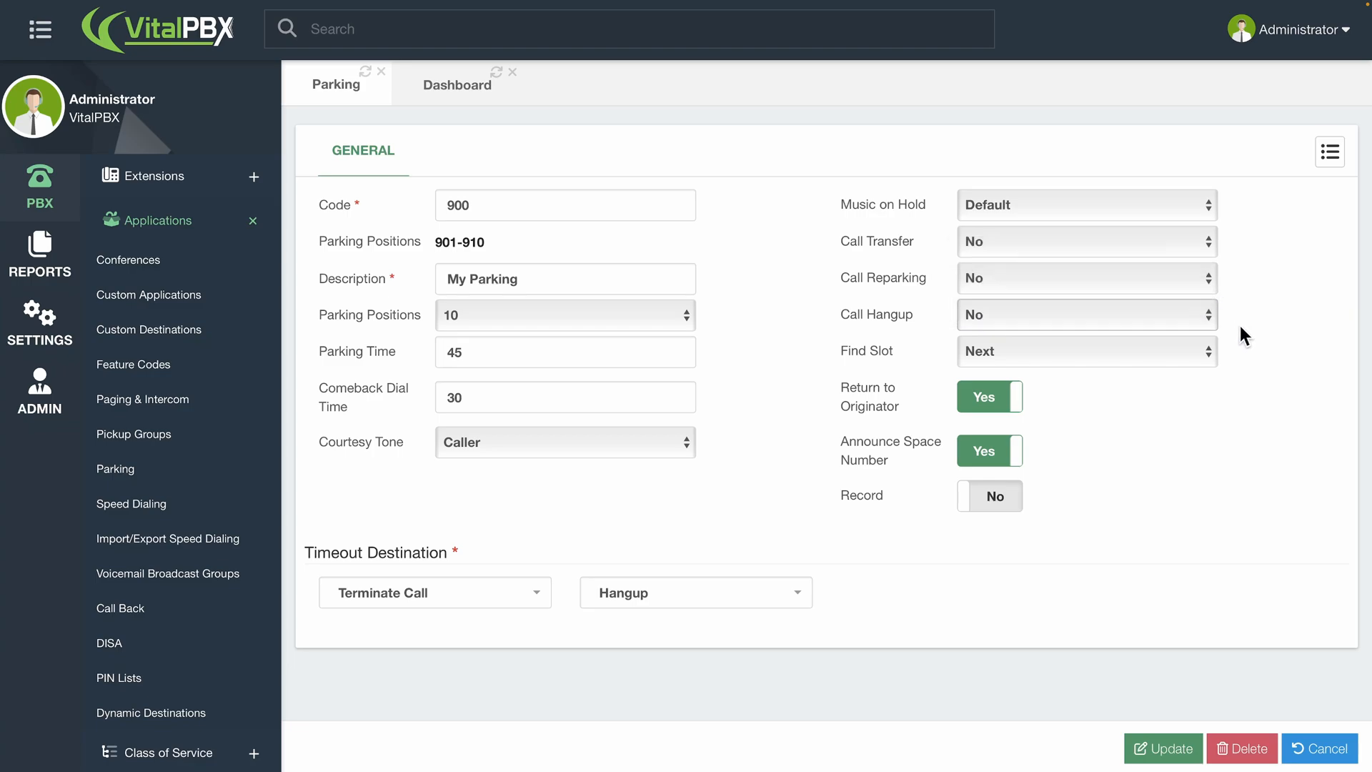
click(1209, 353)
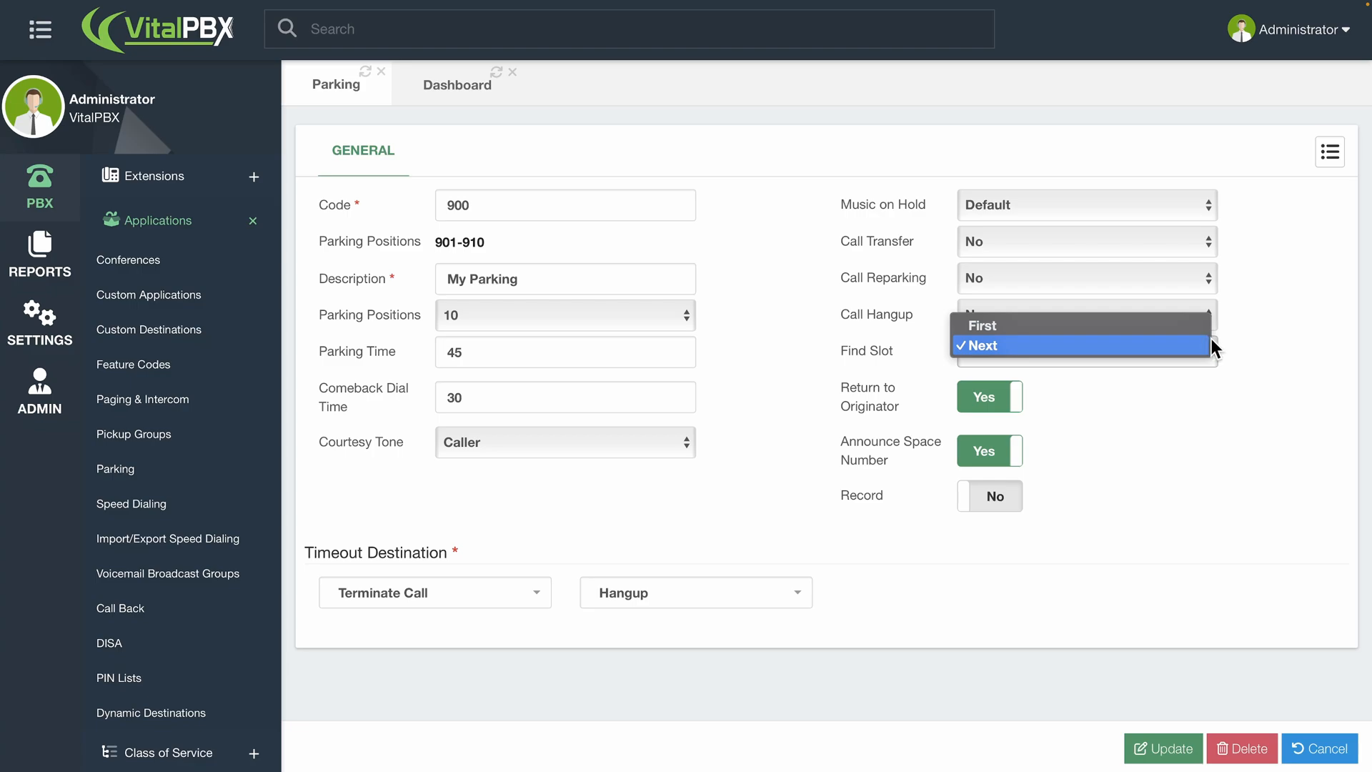
click(1211, 338)
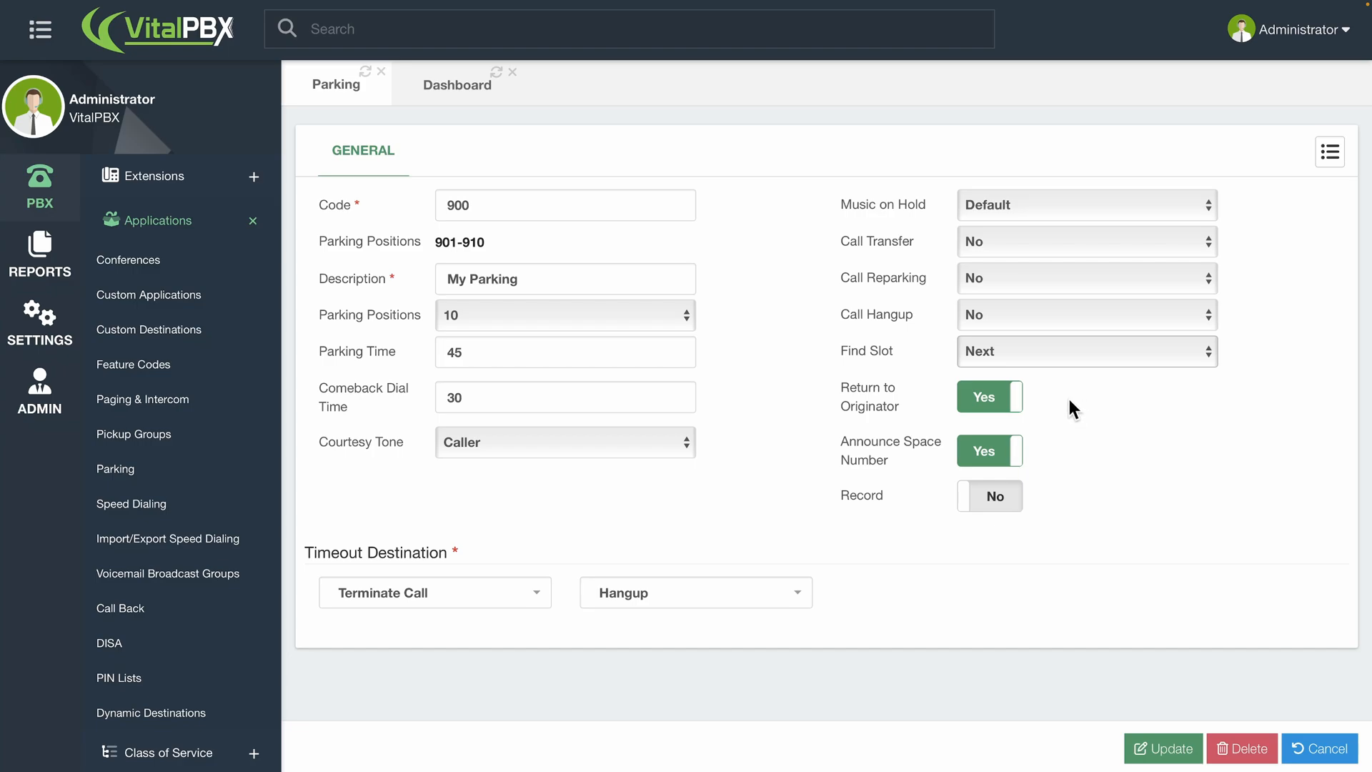
- Switch Return to Originator off and back on for the parking lot
click(1014, 404)
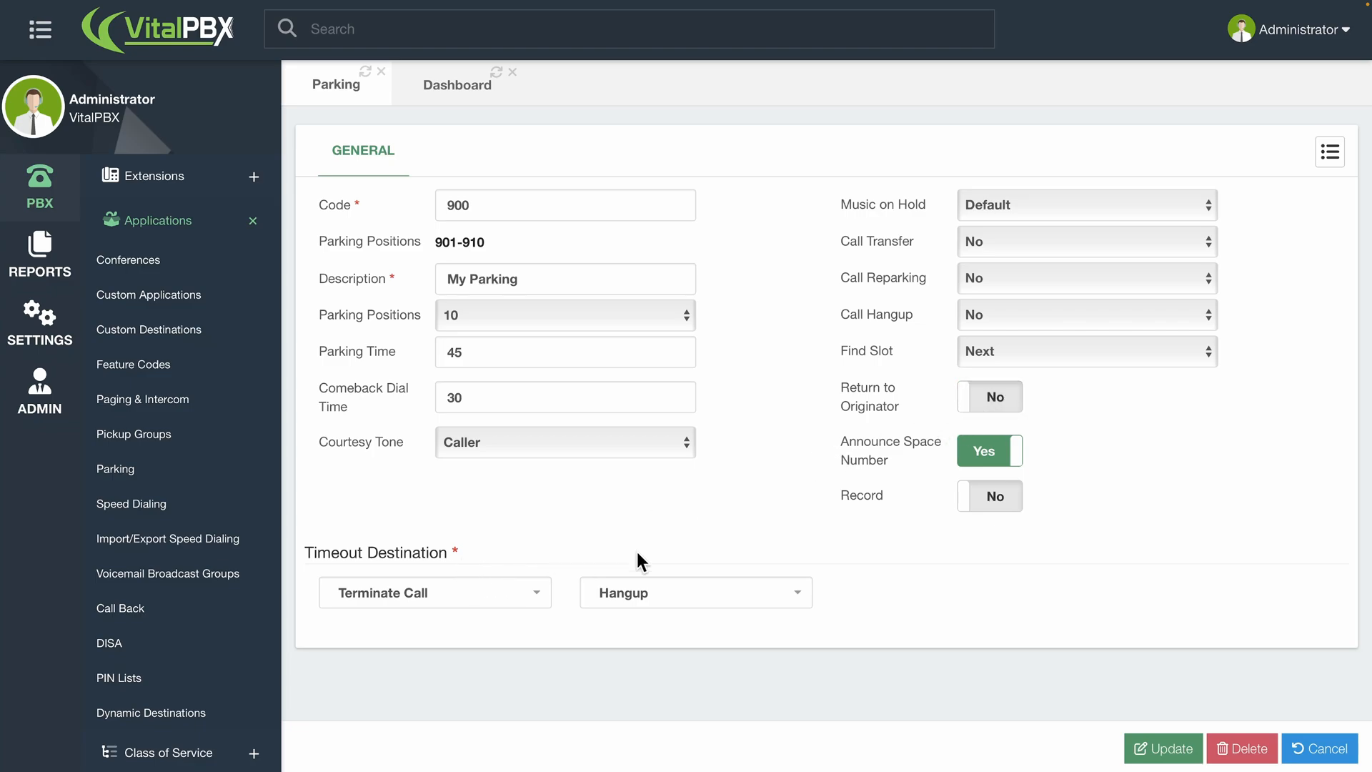
click(1008, 397)
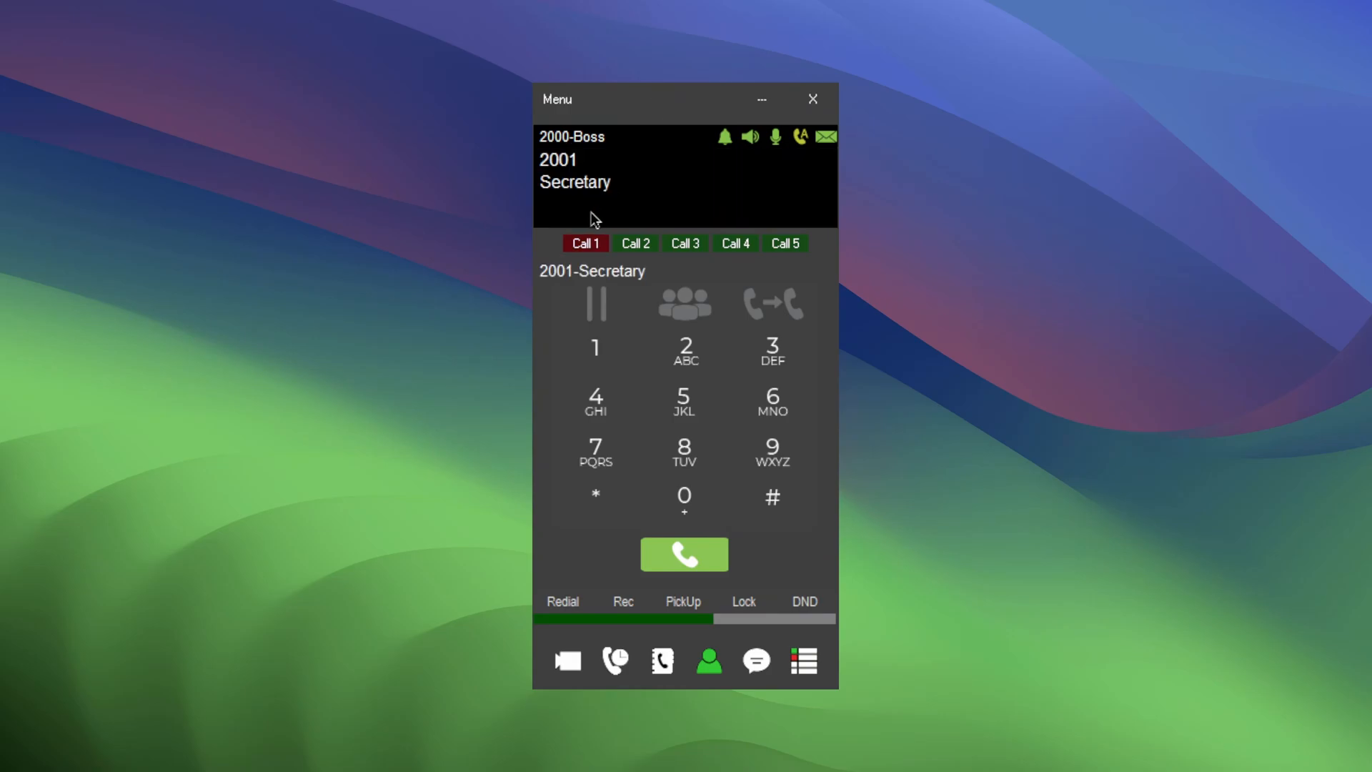
- In VitalPBX Communicator, park the active call with extension 2001 using *4, and retrieve it by calling slot 701
click(604, 498)
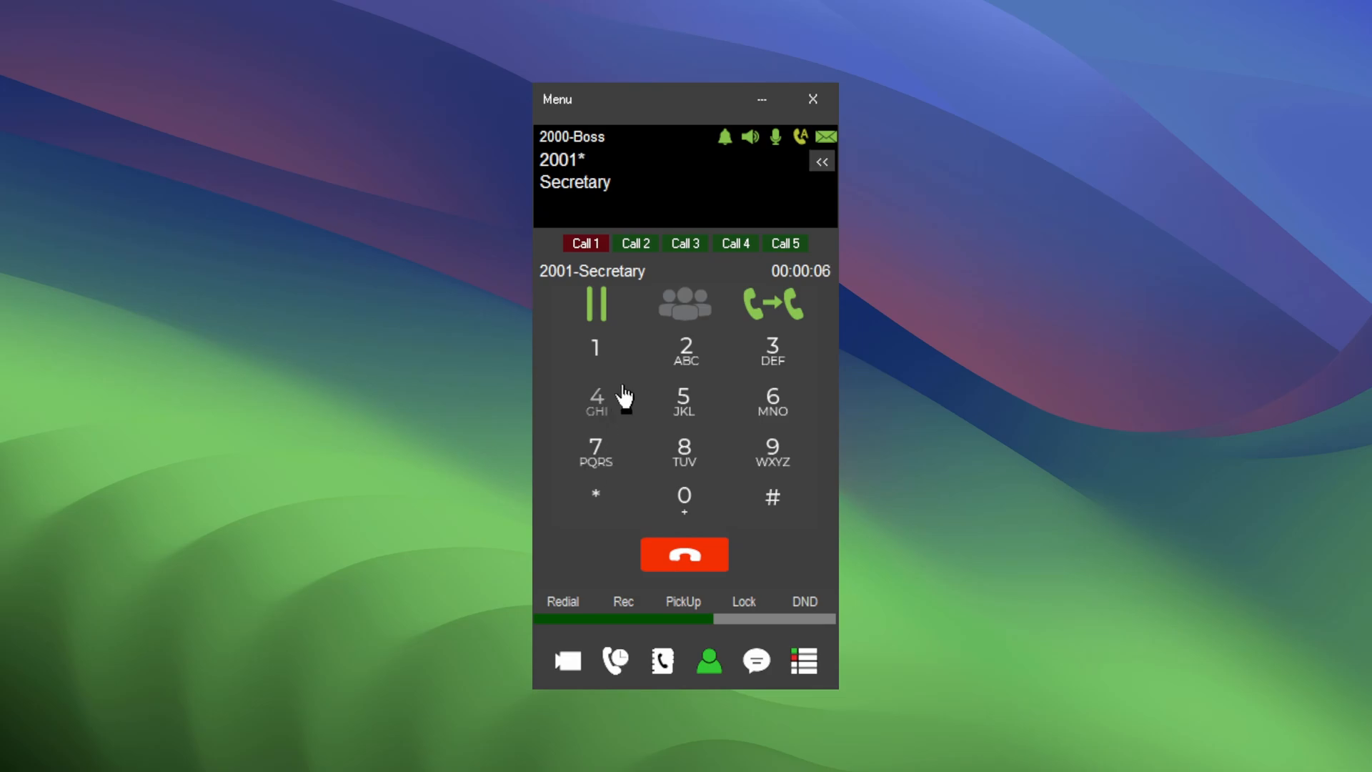
click(622, 393)
click(597, 463)
click(698, 523)
click(586, 352)
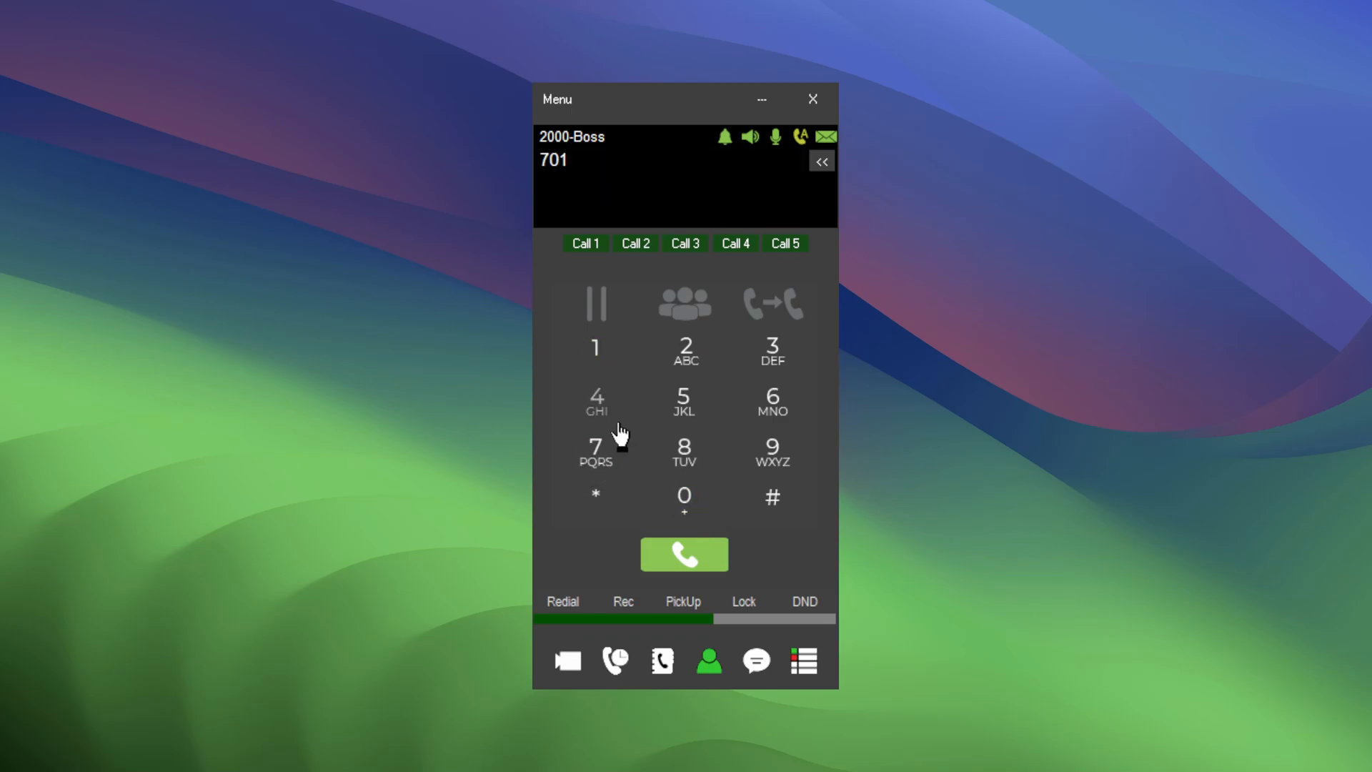
click(664, 564)
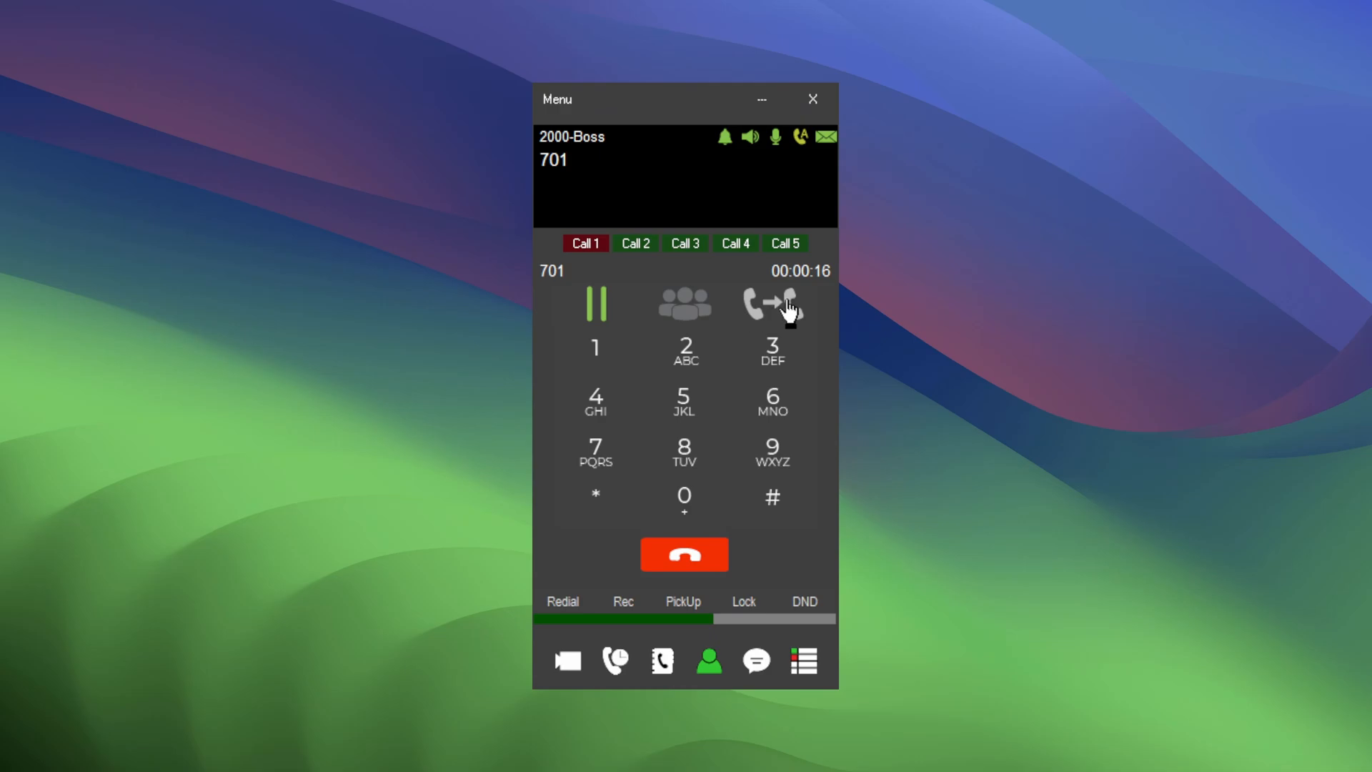
- Transfer the retrieved call to parking slot 705 and finish the call on this extension
click(782, 307)
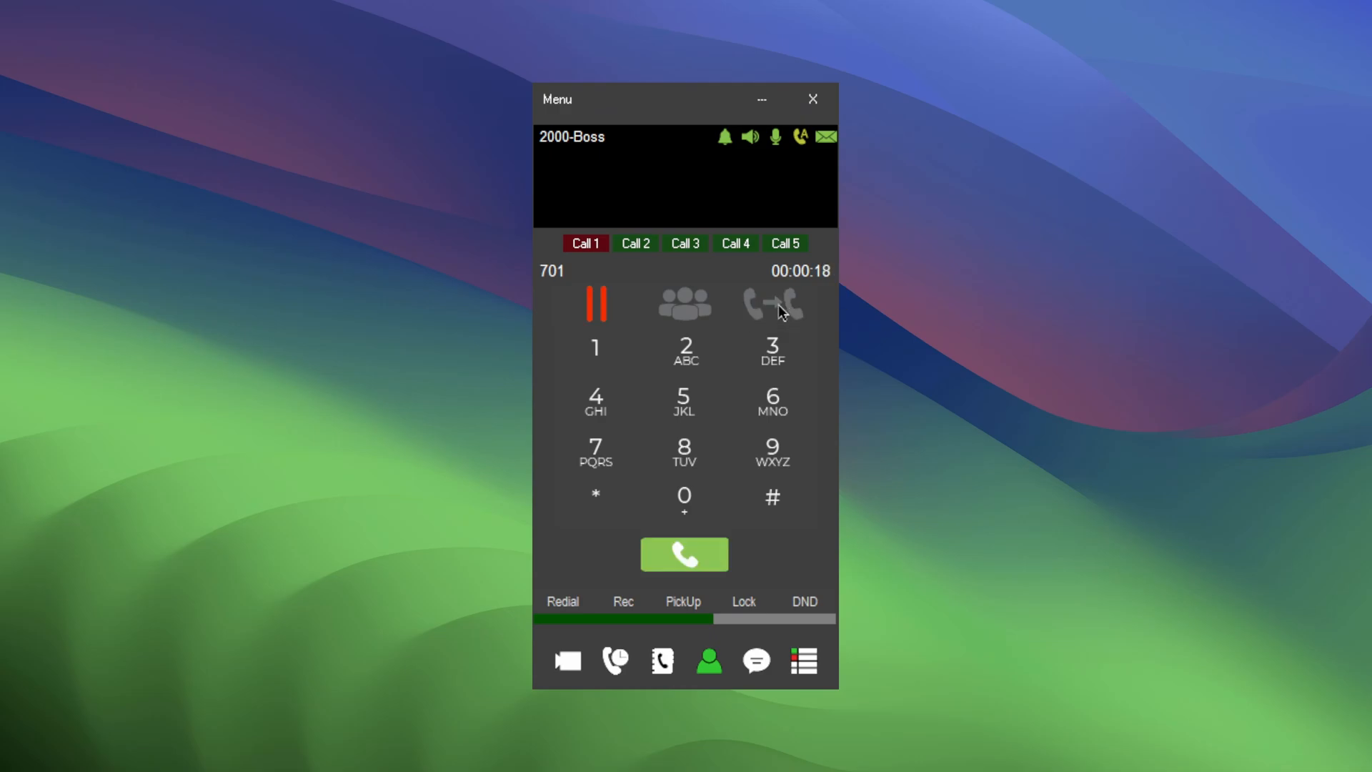
click(599, 453)
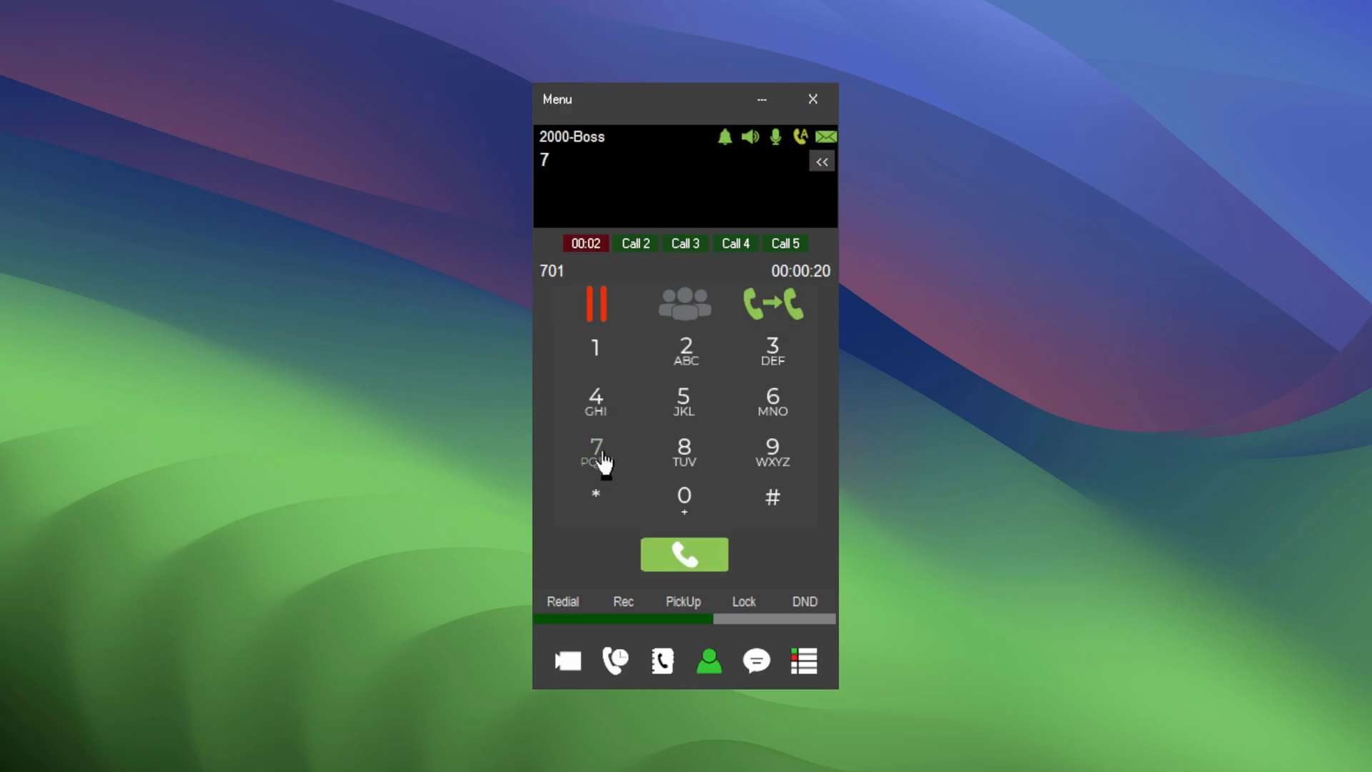
click(686, 503)
click(687, 415)
click(755, 312)
click(706, 564)
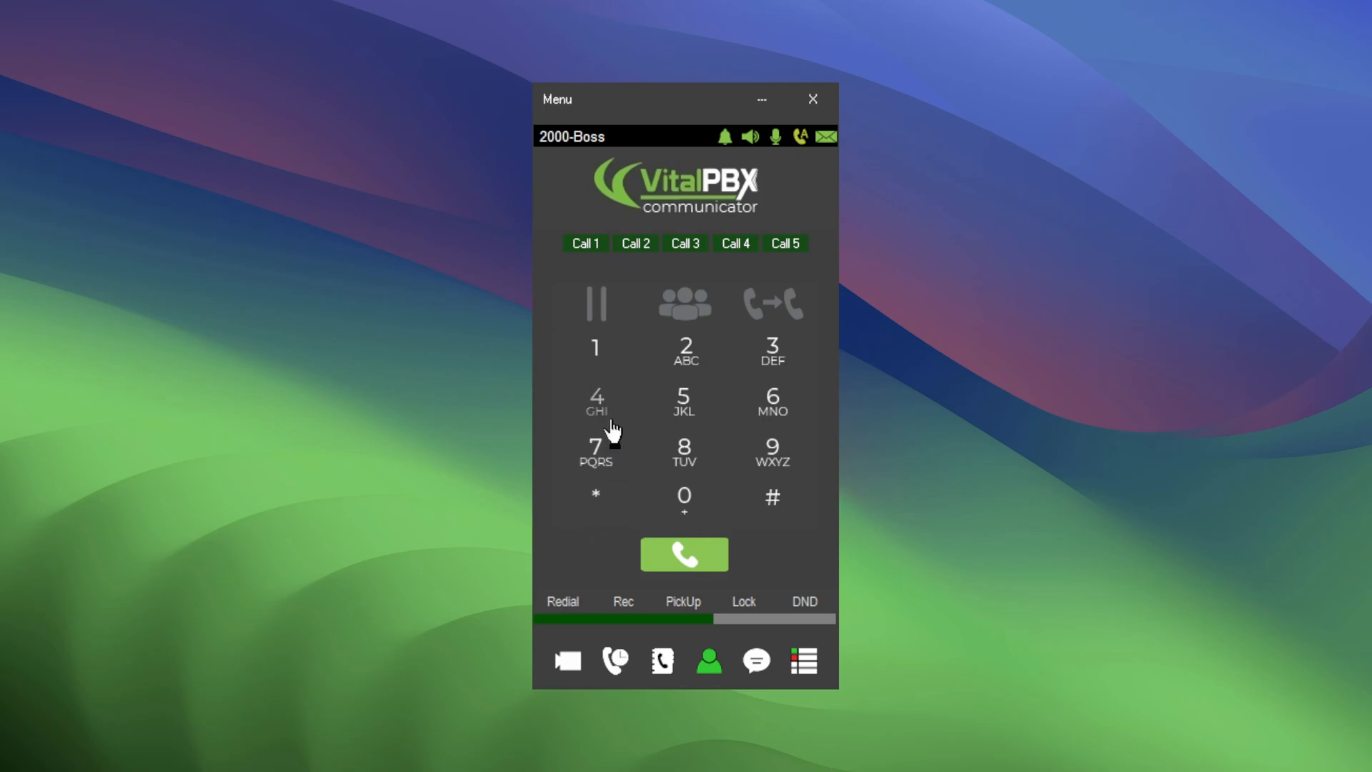
- Call parking slot 705 to retrieve the parked call, and hang up
click(597, 452)
click(676, 491)
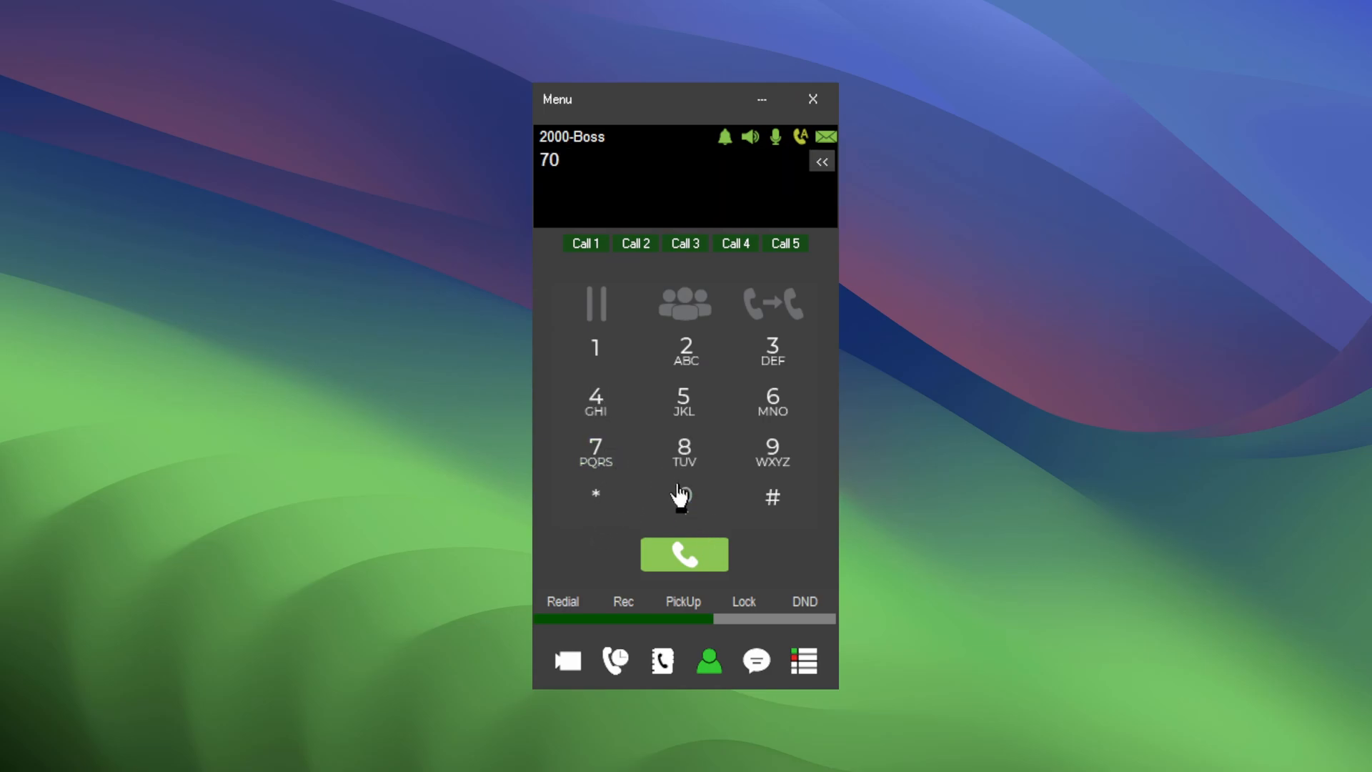
click(683, 399)
click(683, 558)
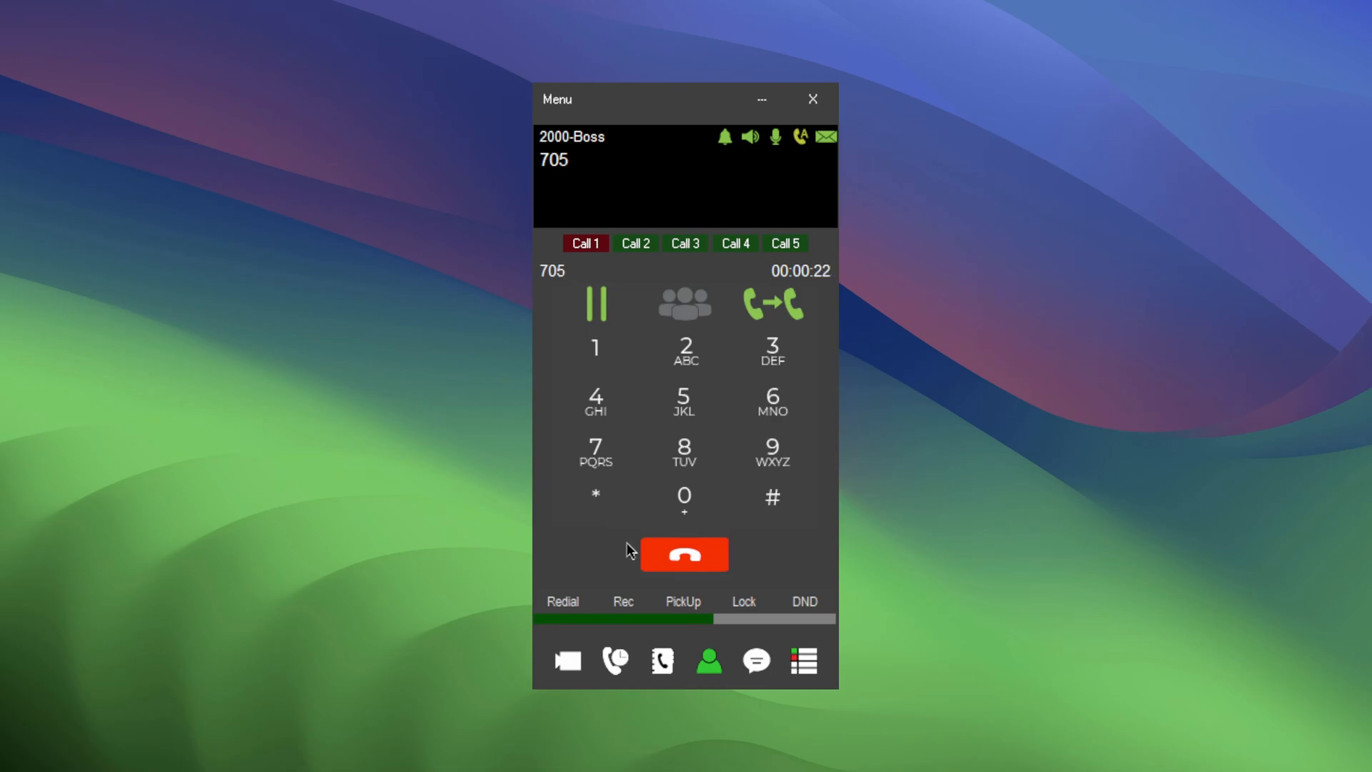
click(670, 564)
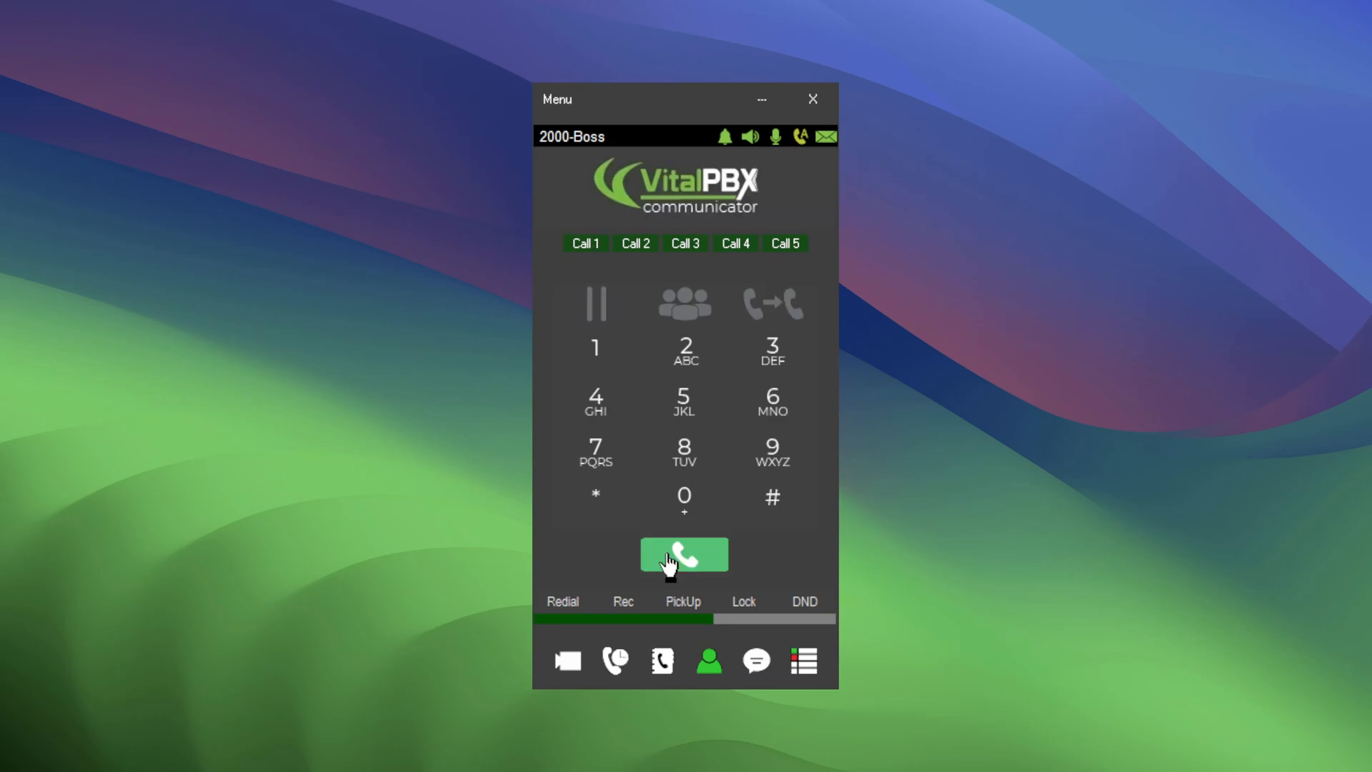